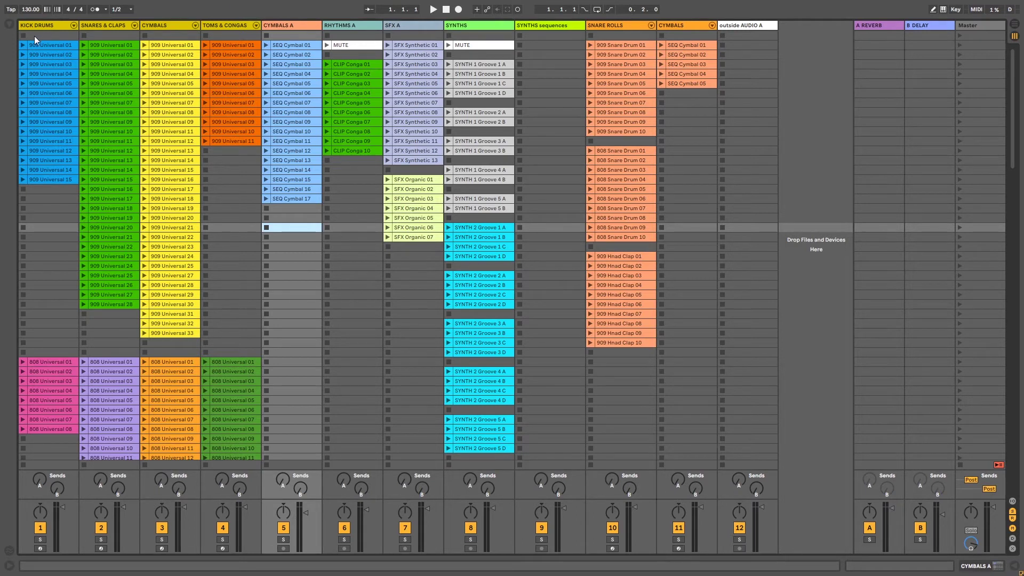
Step: Audition the KICK DRUMS clips 909 Universal 01 and 808 Universal 01, and stop the track's clips
{"action": "left_click", "coordinate": [23, 46]}
{"action": "left_click", "coordinate": [23, 362]}
{"action": "left_click", "coordinate": [24, 352]}
Step: View the MIDI notes of the 808 Universal 03 kick clip and the devices on the KICK DRUMS track, and hide the detail view
{"action": "double_click", "coordinate": [44, 380]}
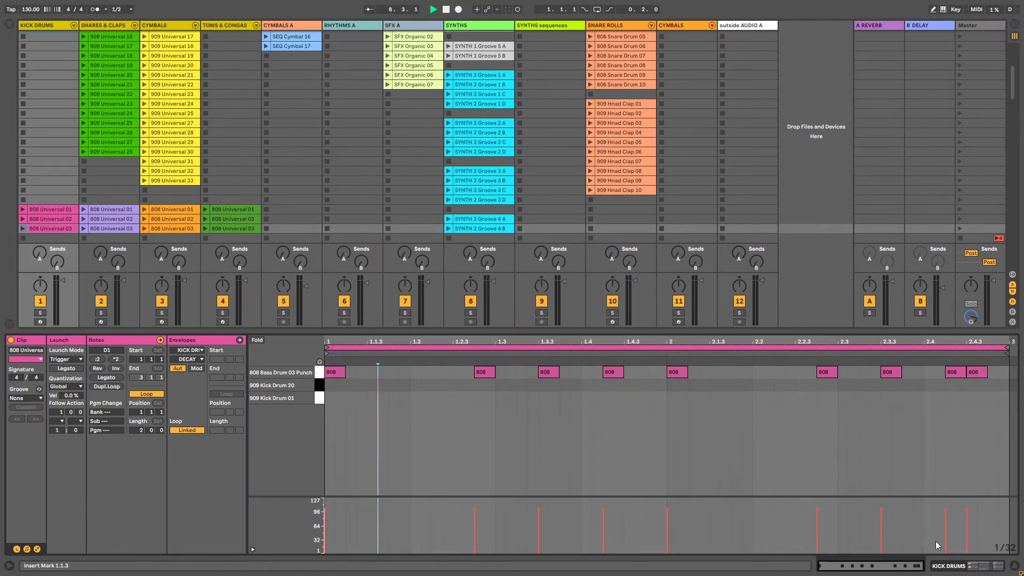
{"action": "left_click", "coordinate": [1014, 566]}
{"action": "double_click", "coordinate": [36, 25]}
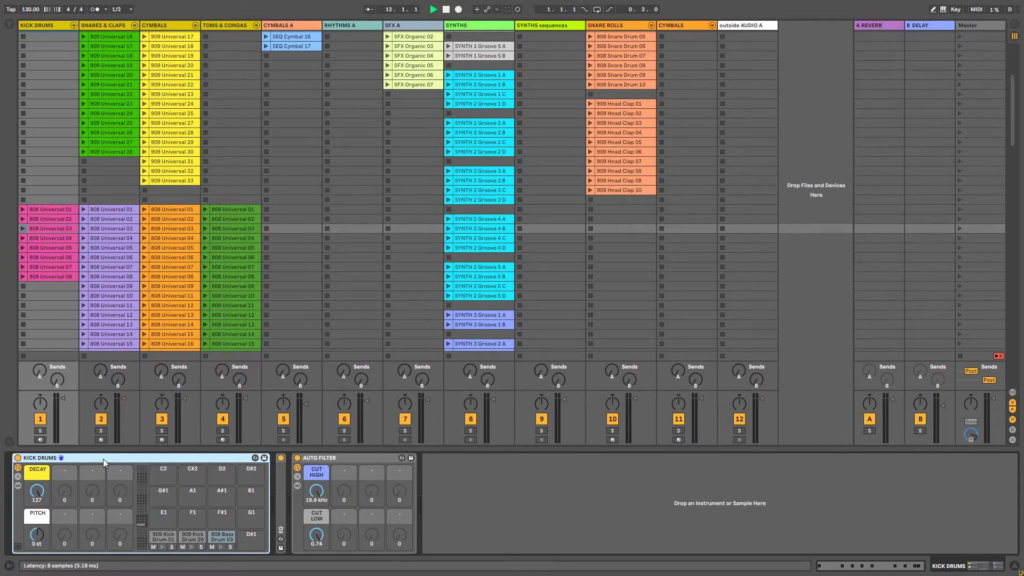
{"action": "left_click", "coordinate": [1015, 566]}
Step: Audition the three blue Demo Groove scenes one after another and stop playback
{"action": "left_click_drag", "start_coordinate": [1013, 192], "coordinate": [1008, 445]}
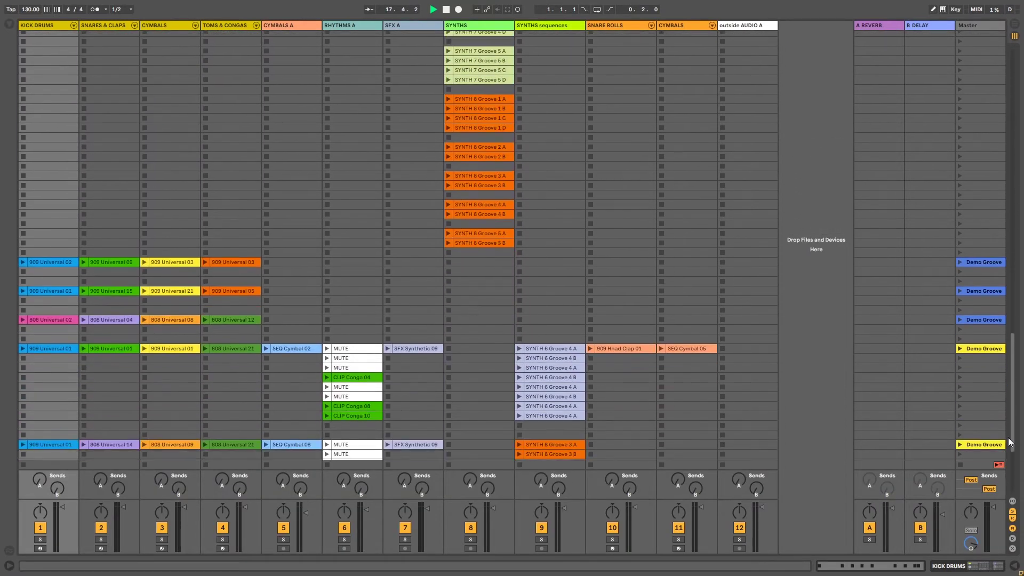
{"action": "left_click", "coordinate": [959, 261]}
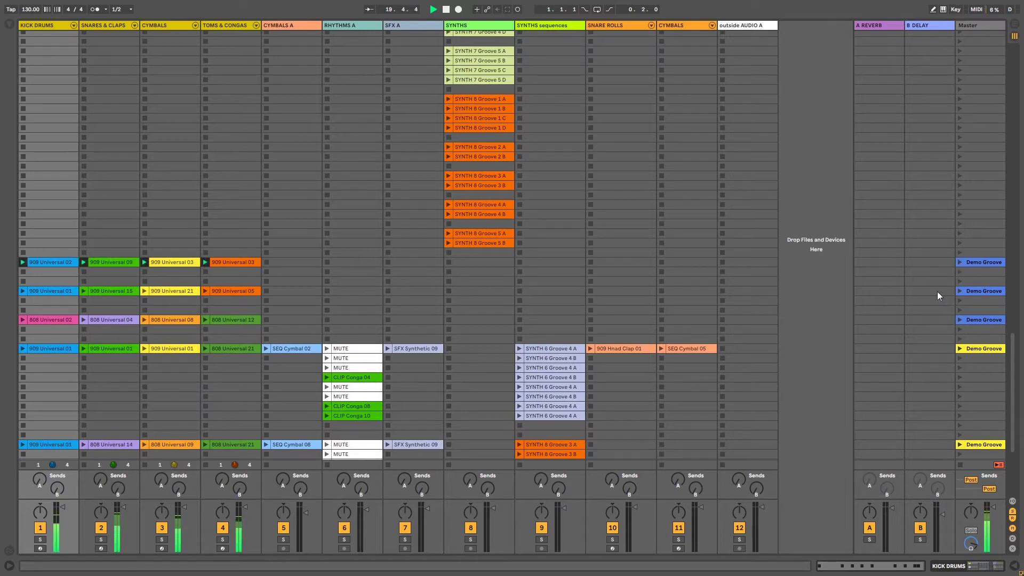
{"action": "left_click", "coordinate": [960, 290]}
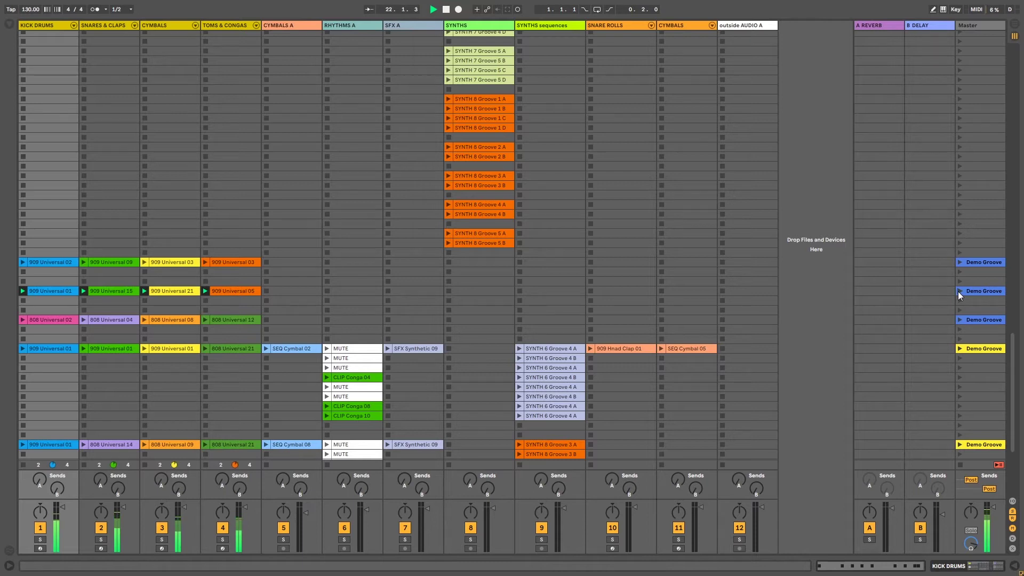
{"action": "left_click", "coordinate": [959, 319]}
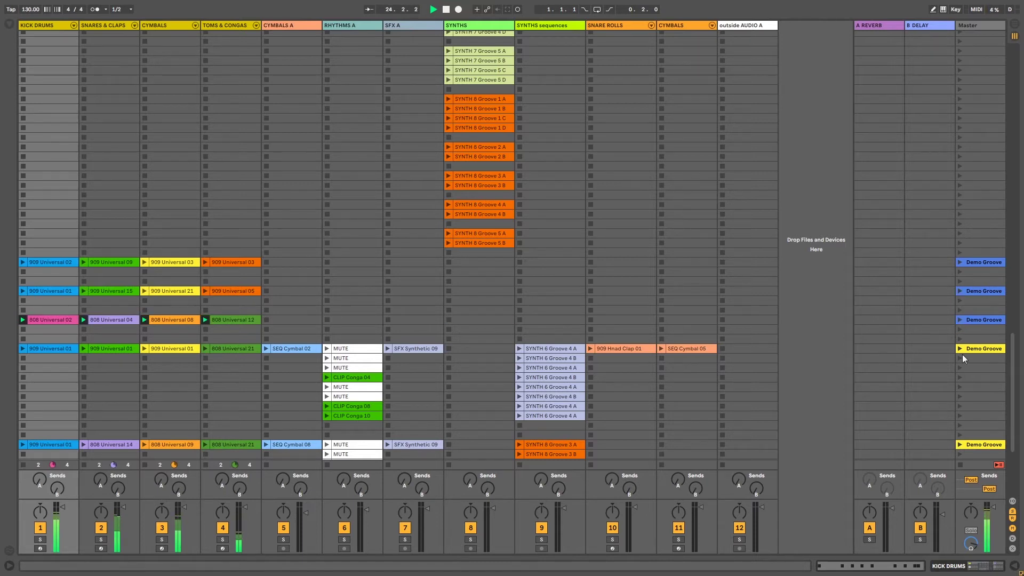
{"action": "key", "text": "space"}
Step: Launch a Demo Groove drum scene and layer SEQ Cymbal 01 from the CYMBALS A track over it
{"action": "left_click_drag", "start_coordinate": [1013, 361], "coordinate": [1015, 74]}
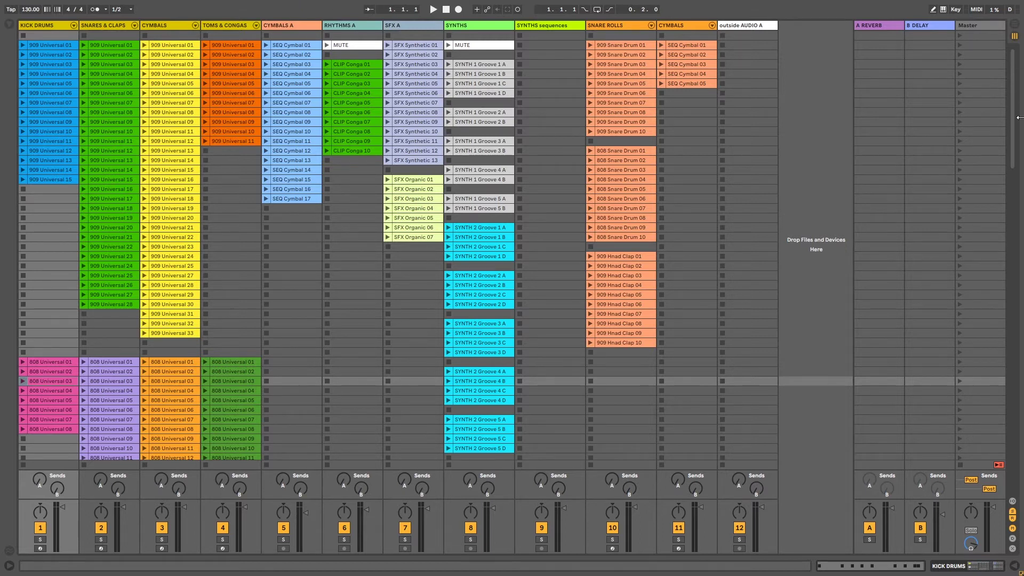
{"action": "left_click_drag", "start_coordinate": [1013, 59], "coordinate": [974, 298]}
{"action": "left_click", "coordinate": [960, 198]}
{"action": "left_click_drag", "start_coordinate": [1012, 373], "coordinate": [984, 46]}
{"action": "left_click", "coordinate": [266, 45]}
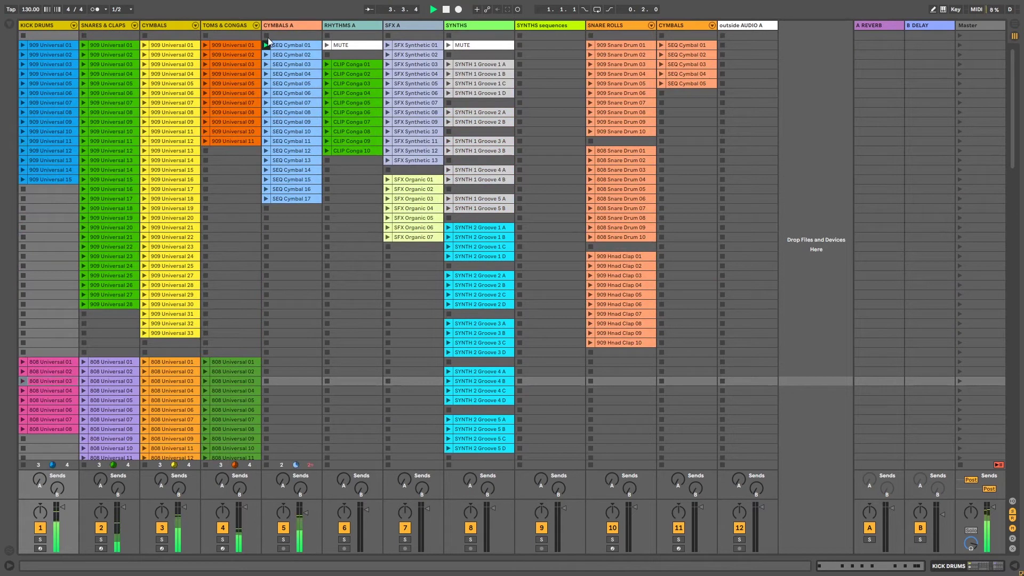
Step: Audition SEQ Cymbal clips 04, 05, 07, 10, 12, 14 and 16 over the groove, and stop all clips and playback
{"action": "left_click", "coordinate": [267, 75]}
{"action": "left_click", "coordinate": [266, 86]}
{"action": "left_click", "coordinate": [266, 103]}
{"action": "left_click", "coordinate": [266, 132]}
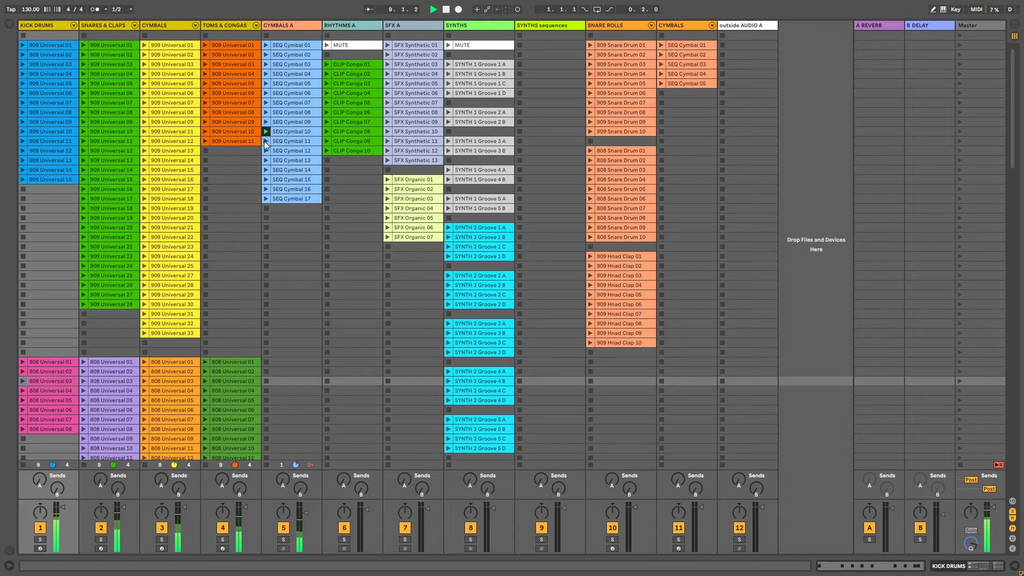
{"action": "left_click", "coordinate": [265, 152]}
{"action": "left_click", "coordinate": [265, 171]}
{"action": "left_click", "coordinate": [264, 189]}
{"action": "left_click", "coordinate": [959, 464]}
{"action": "left_click", "coordinate": [446, 9]}
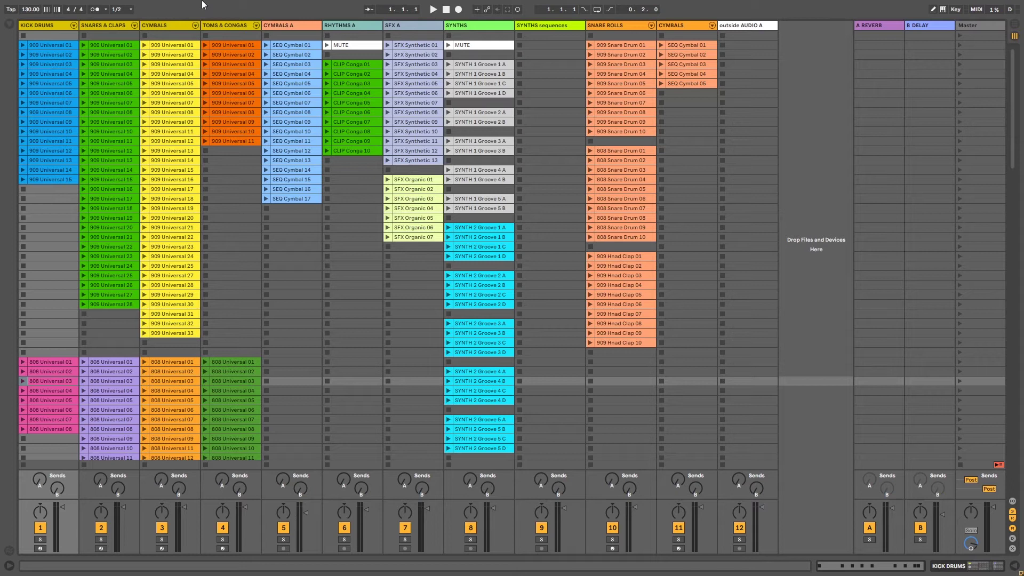
Step: Copy the MUTE clip of RHYTHMS A below the conga clips and duplicate it into a chain of eight consecutive MUTE clips
{"action": "left_click_drag", "start_coordinate": [353, 45], "coordinate": [360, 199]}
{"action": "key", "text": "ctrl+d"}
{"action": "key", "text": "ctrl+d"}
{"action": "key", "text": "ctrl+d"}
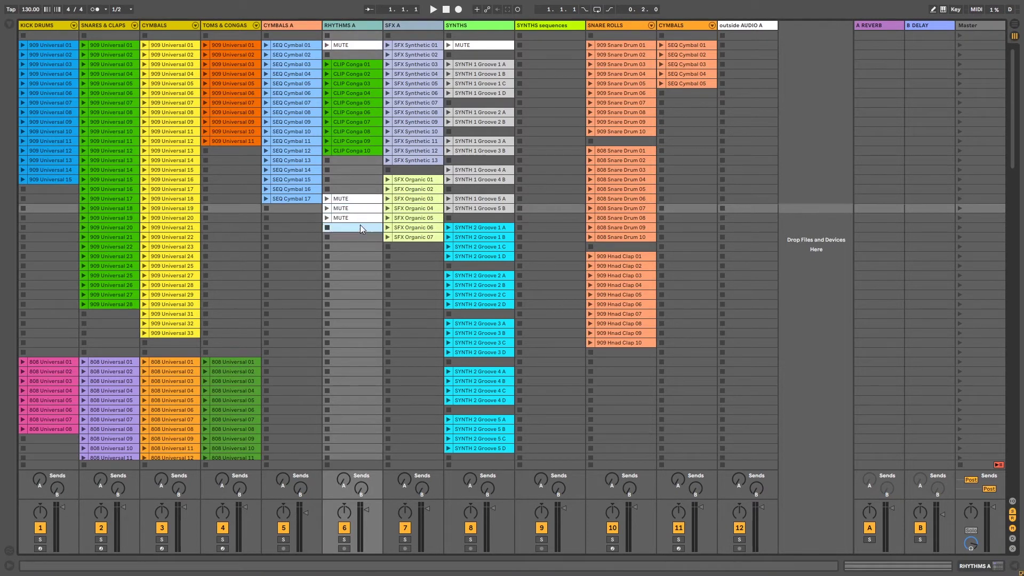
{"action": "left_click", "coordinate": [363, 200], "text": "shift"}
{"action": "key", "text": "ctrl+d"}
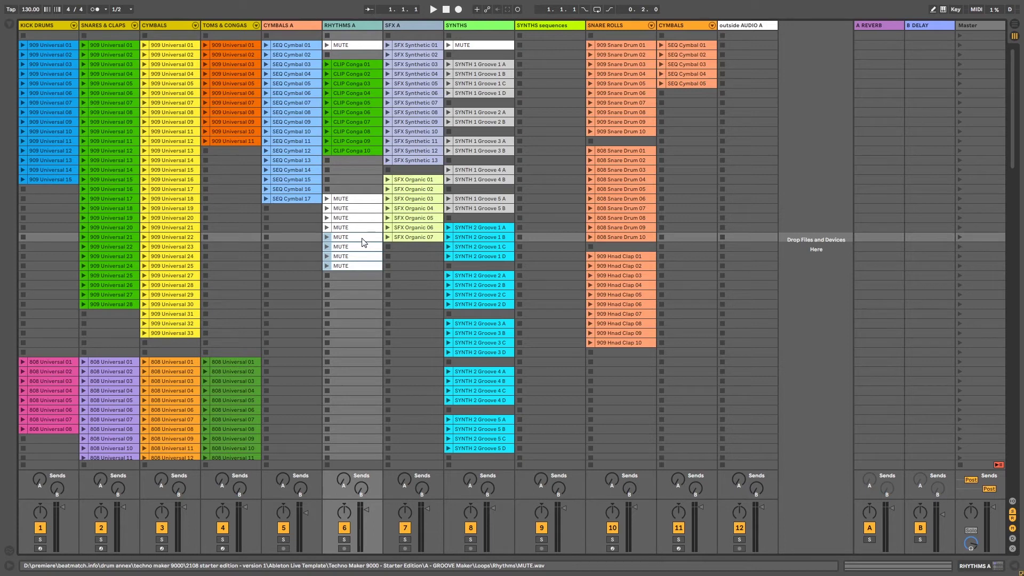
Step: Launch the first blue Demo Groove scene as the drum backing for the MUTE clip chain
{"action": "left_click_drag", "start_coordinate": [1011, 153], "coordinate": [1017, 469]}
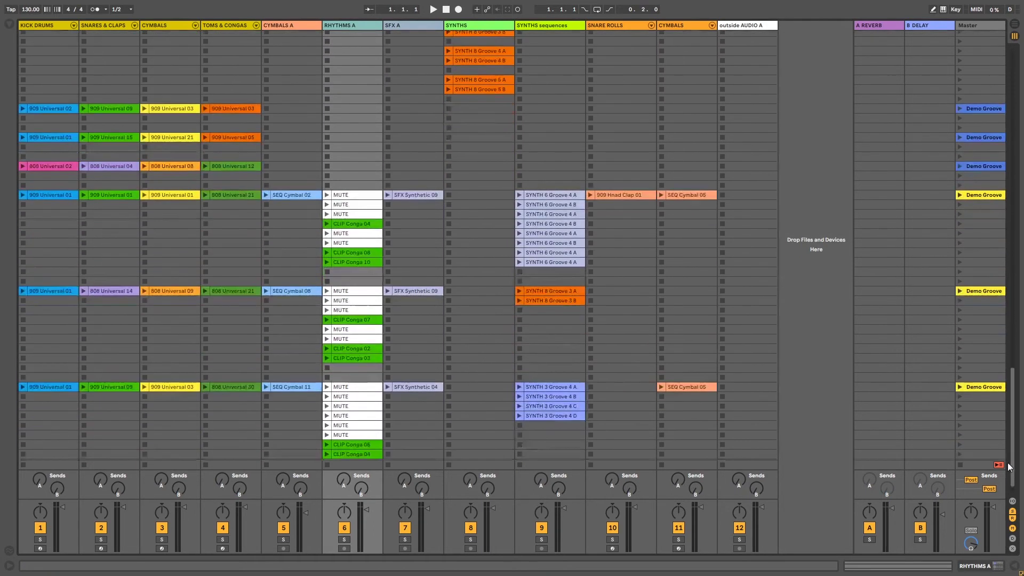
{"action": "left_click", "coordinate": [960, 108]}
{"action": "left_click_drag", "start_coordinate": [1012, 416], "coordinate": [1018, 33]}
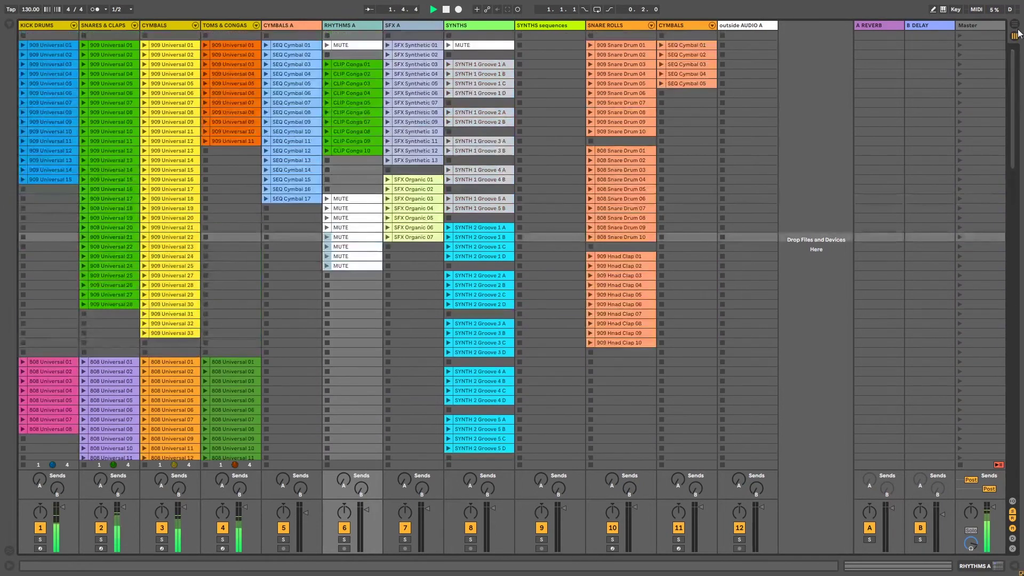
Step: Replace the third clip of the MUTE chain with CLIP Conga 03 and launch the chain from its first clip
{"action": "left_click", "coordinate": [344, 209]}
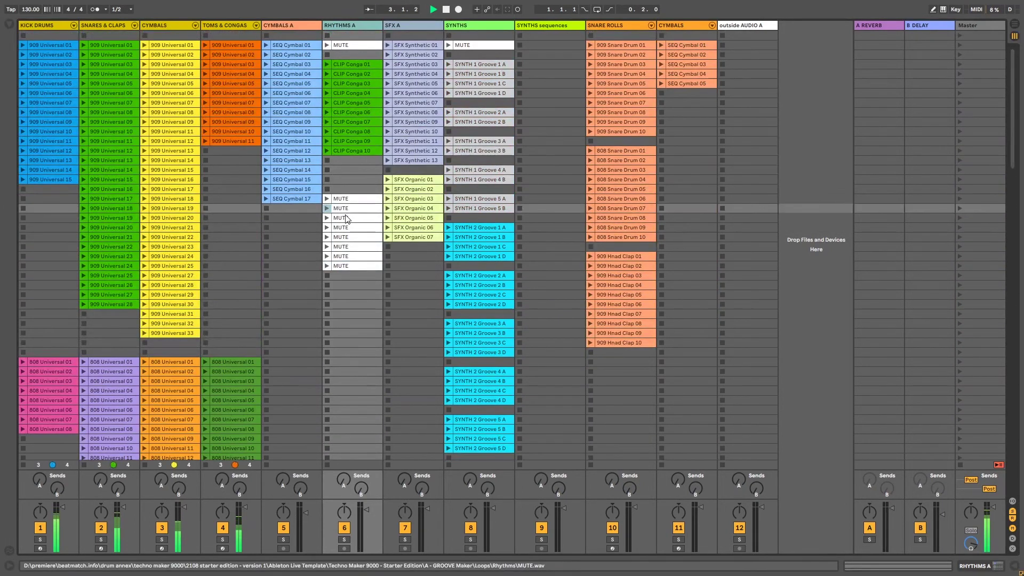
{"action": "left_click", "coordinate": [345, 219]}
{"action": "key", "text": "ctrl+v"}
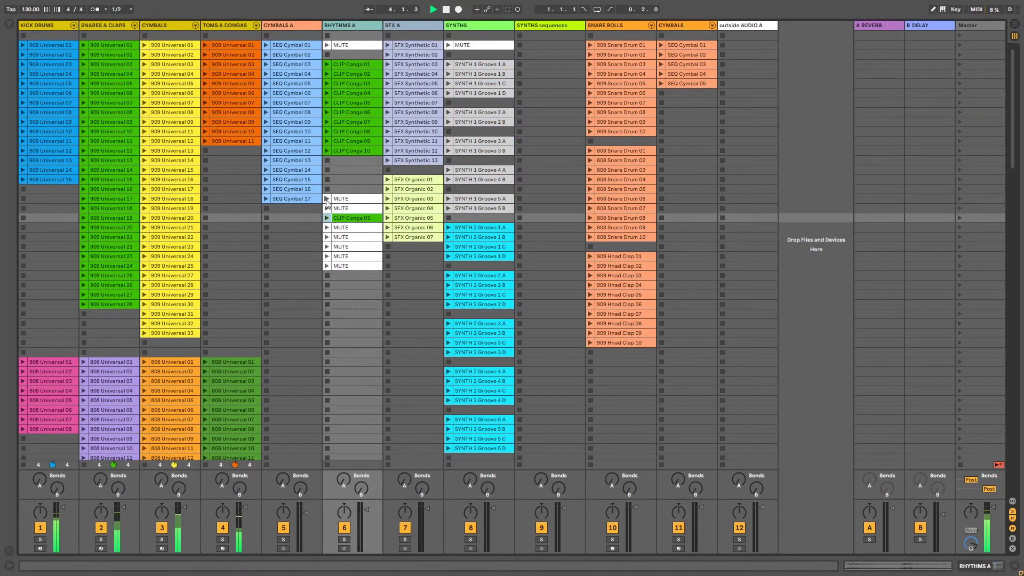
{"action": "left_click", "coordinate": [326, 199]}
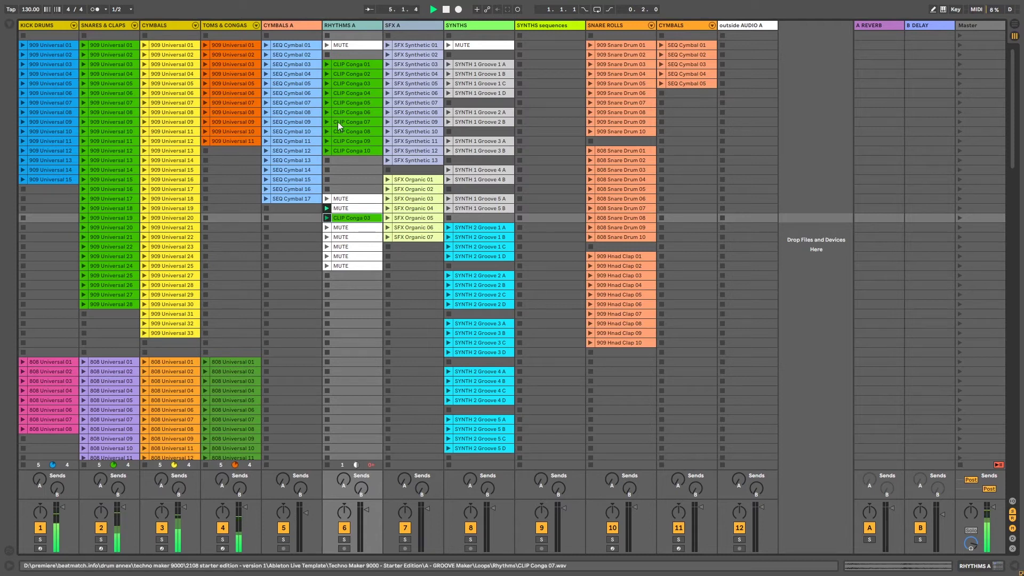
Step: Replace the chain's seventh, sixth and eighth MUTE clips with copies of CLIP Conga 08, CLIP Conga 09 and CLIP Conga 10 respectively
{"action": "left_click", "coordinate": [347, 134]}
{"action": "key", "text": "ctrl+c"}
{"action": "left_click", "coordinate": [347, 255]}
{"action": "key", "text": "ctrl+v"}
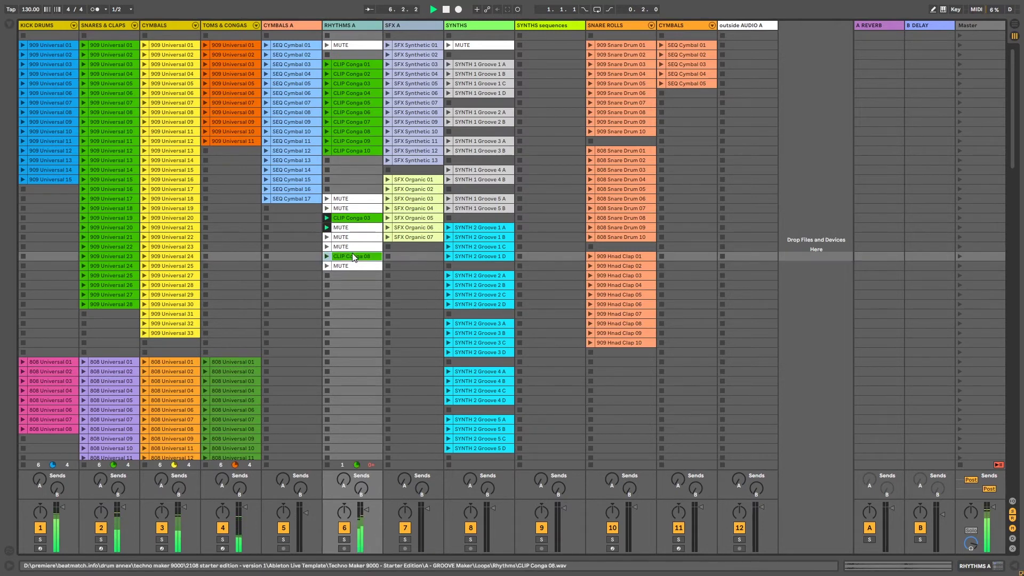
{"action": "left_click", "coordinate": [348, 141]}
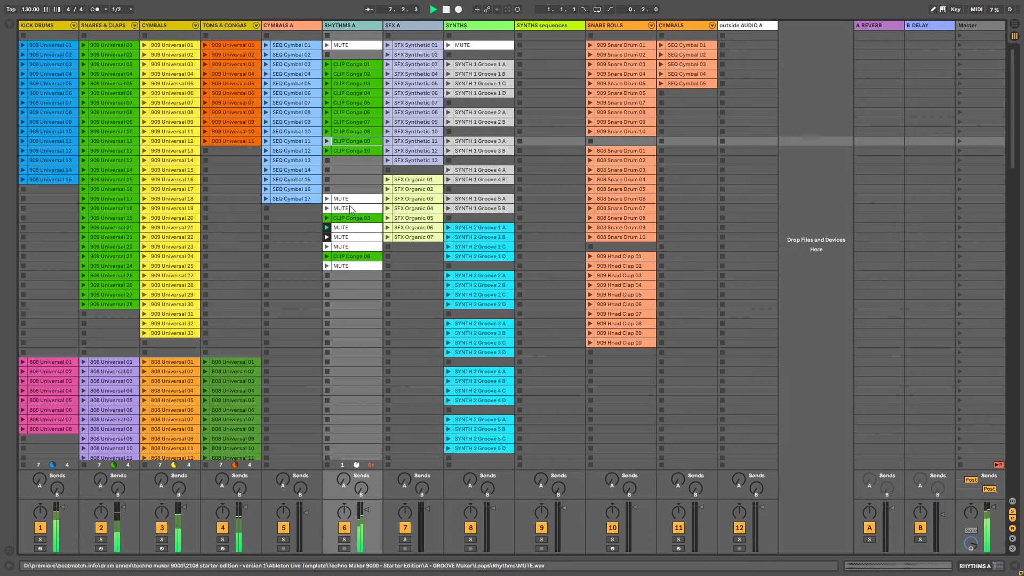
{"action": "key", "text": "ctrl+c"}
{"action": "left_click", "coordinate": [350, 247]}
{"action": "key", "text": "ctrl+v"}
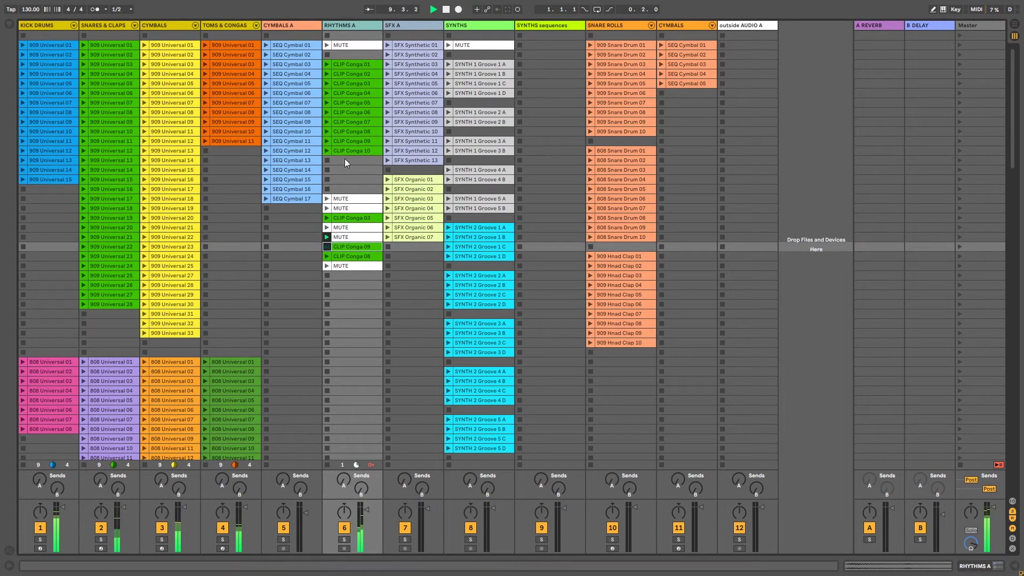
{"action": "left_click", "coordinate": [344, 153]}
{"action": "key", "text": "ctrl+c"}
{"action": "left_click", "coordinate": [354, 267]}
{"action": "key", "text": "ctrl+v"}
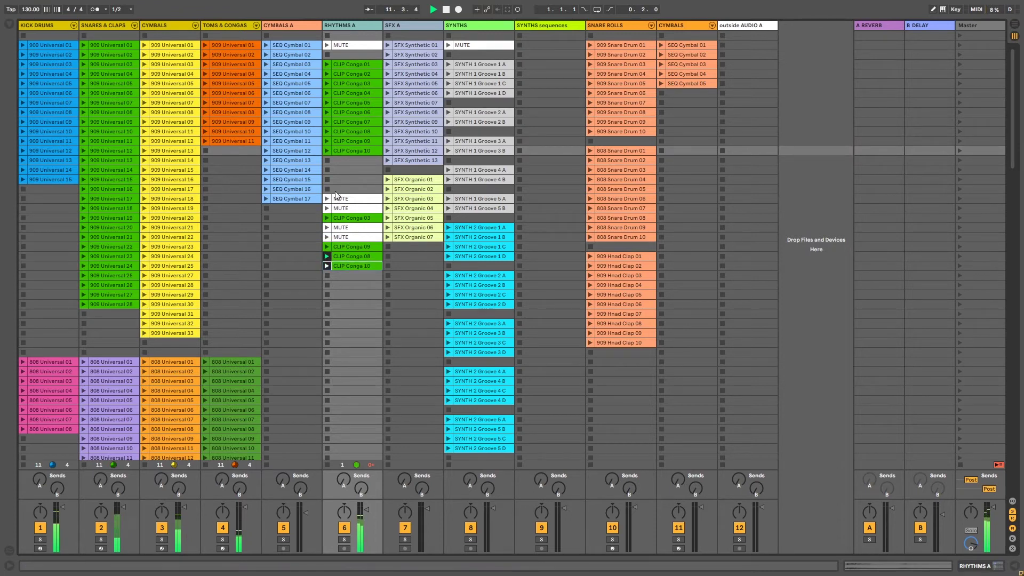
Step: Stop all clips and delete the eight-clip MUTE and conga chain from the RHYTHMS A track
{"action": "left_click", "coordinate": [959, 464]}
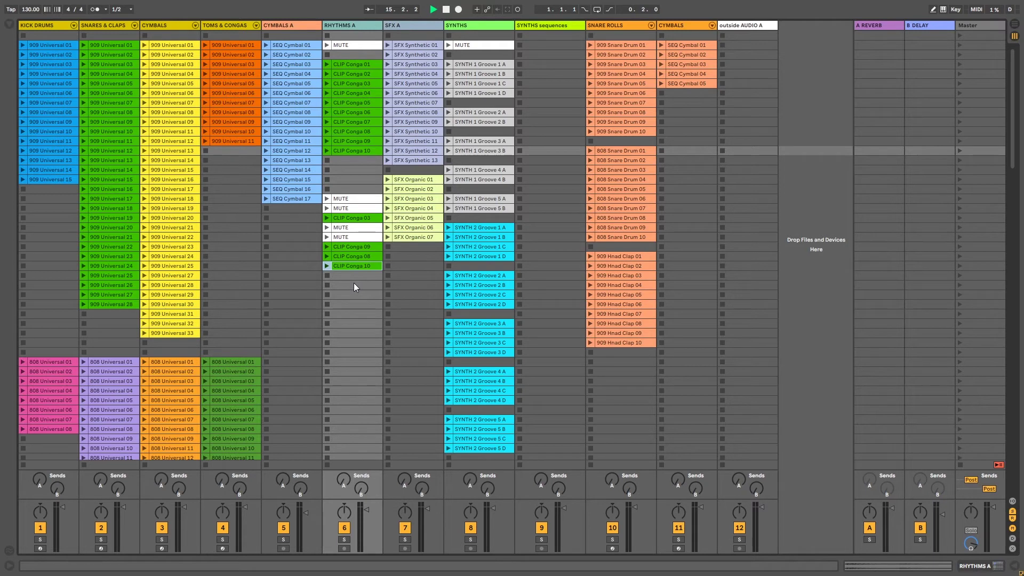
{"action": "left_click_drag", "start_coordinate": [353, 282], "coordinate": [347, 181]}
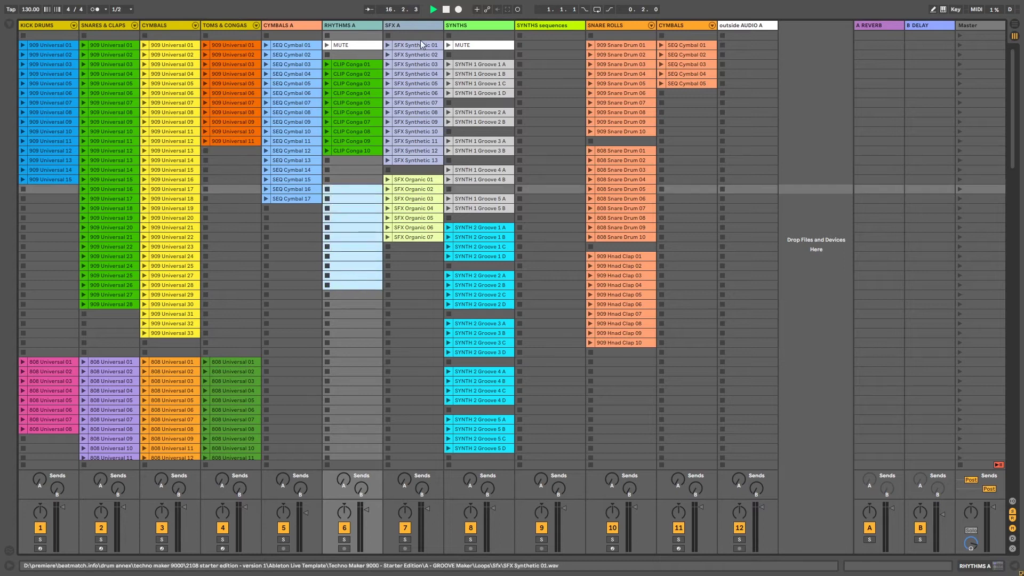
{"action": "key", "text": "Delete"}
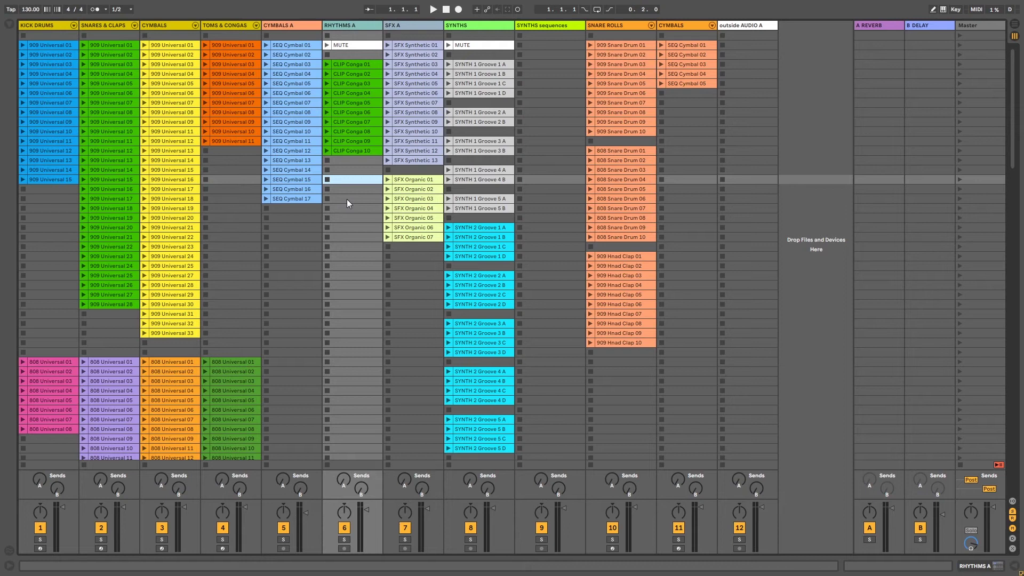
Step: Launch a Demo Groove drum scene and audition SFX Synthetic clips 01, 03, 05, 07 and 10 over it
{"action": "left_click_drag", "start_coordinate": [1011, 152], "coordinate": [1015, 80]}
{"action": "scroll", "coordinate": [1022, 392], "scroll_direction": "down", "scroll_amount": 5}
{"action": "left_click", "coordinate": [960, 253]}
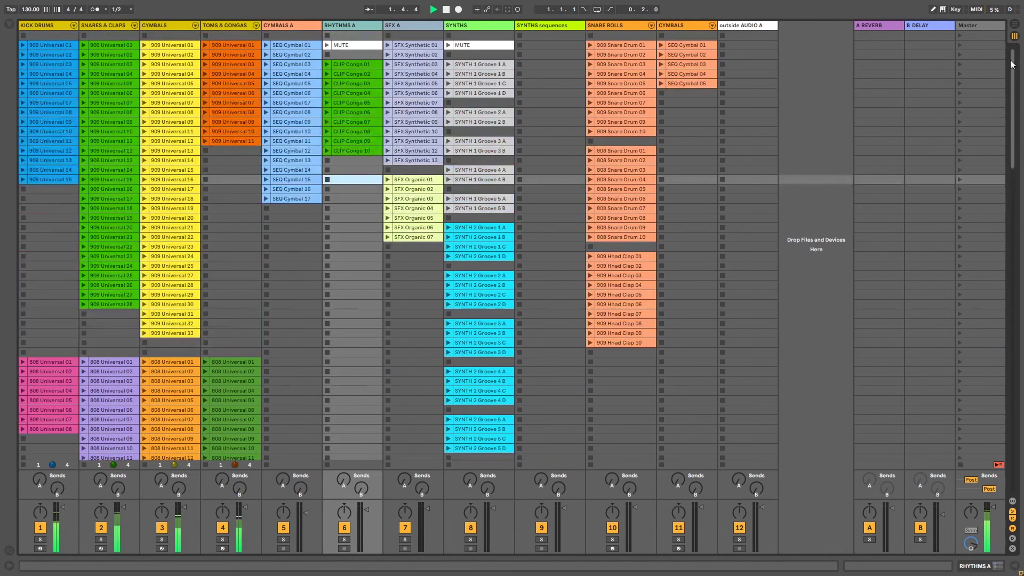
{"action": "left_click", "coordinate": [388, 46]}
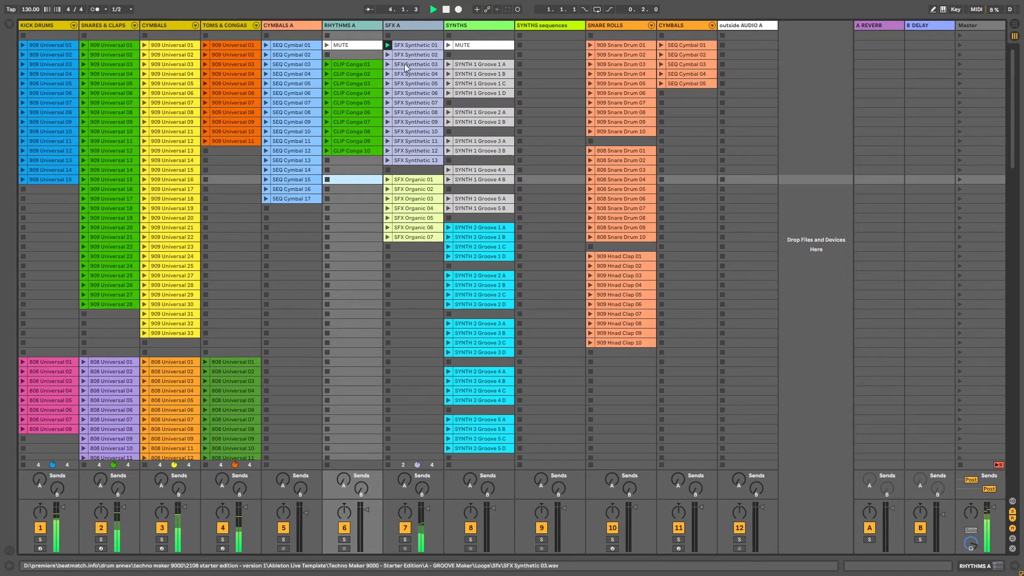
{"action": "left_click", "coordinate": [386, 64]}
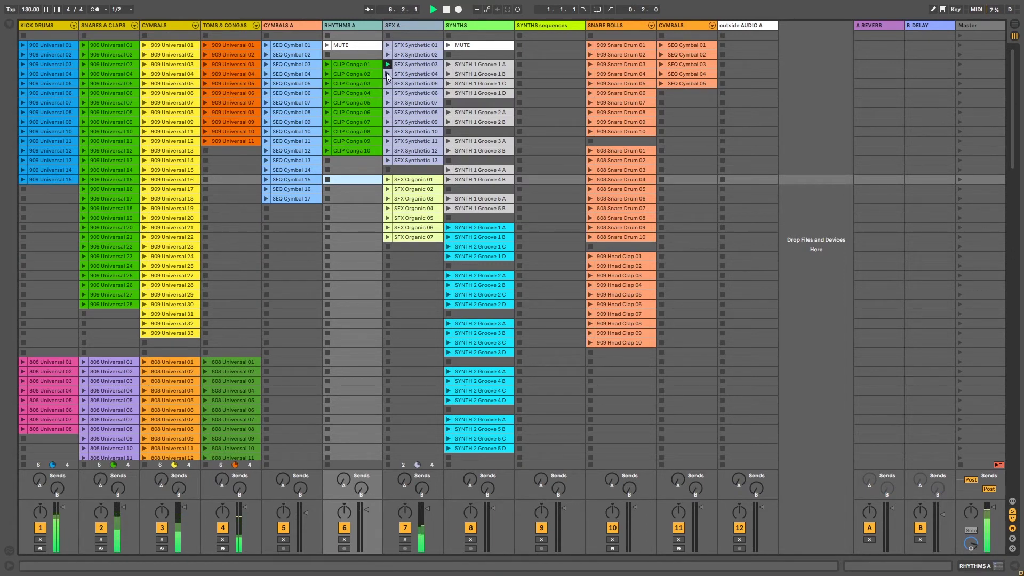
{"action": "left_click", "coordinate": [387, 83]}
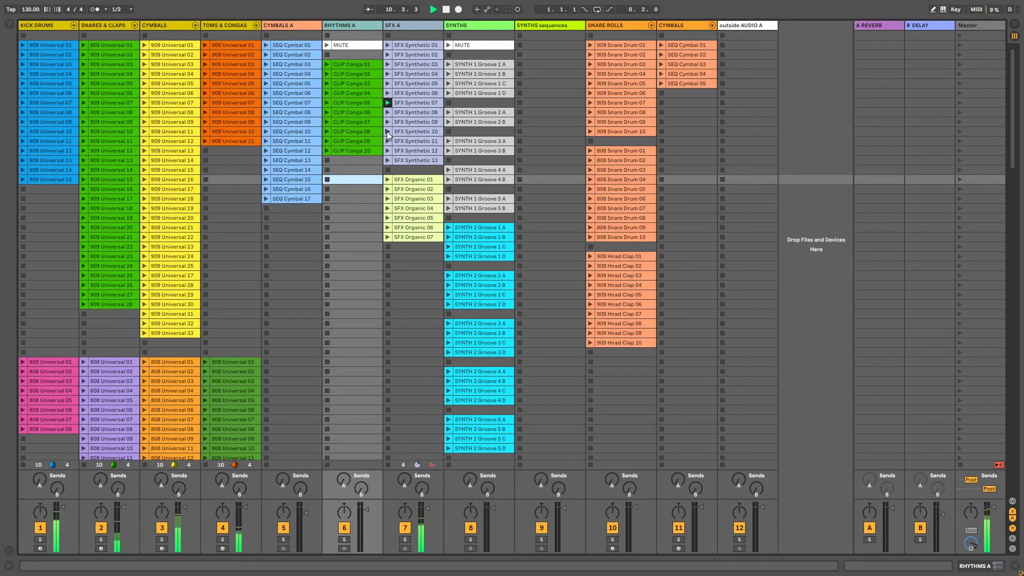
{"action": "left_click", "coordinate": [387, 131]}
Step: Audition SFX Organic clips 02, 07, 05 and 06 over the groove, and stop all clips and playback
{"action": "left_click", "coordinate": [387, 189]}
{"action": "left_click", "coordinate": [386, 237]}
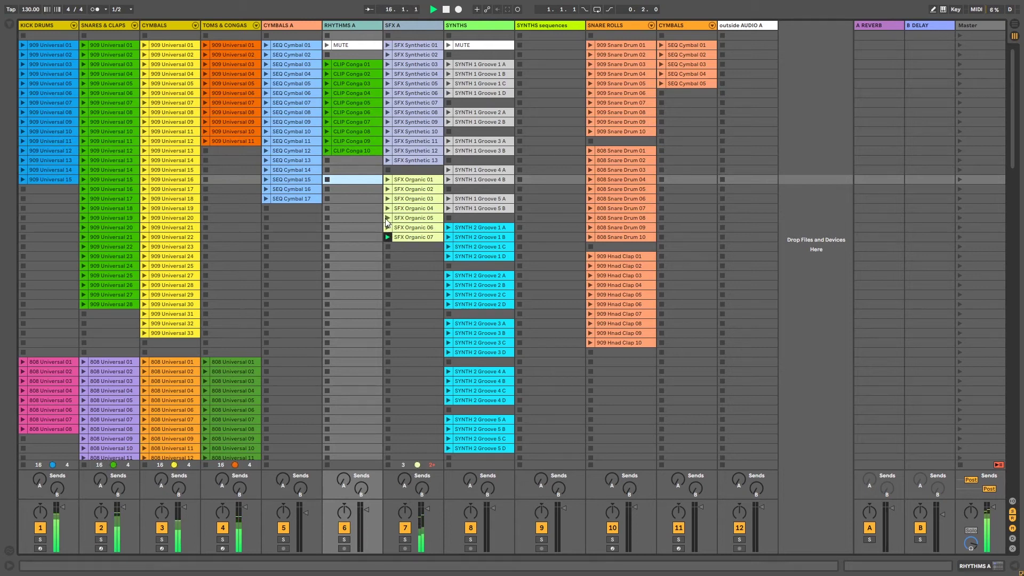
{"action": "left_click", "coordinate": [387, 217]}
{"action": "left_click", "coordinate": [388, 228]}
{"action": "left_click", "coordinate": [958, 464]}
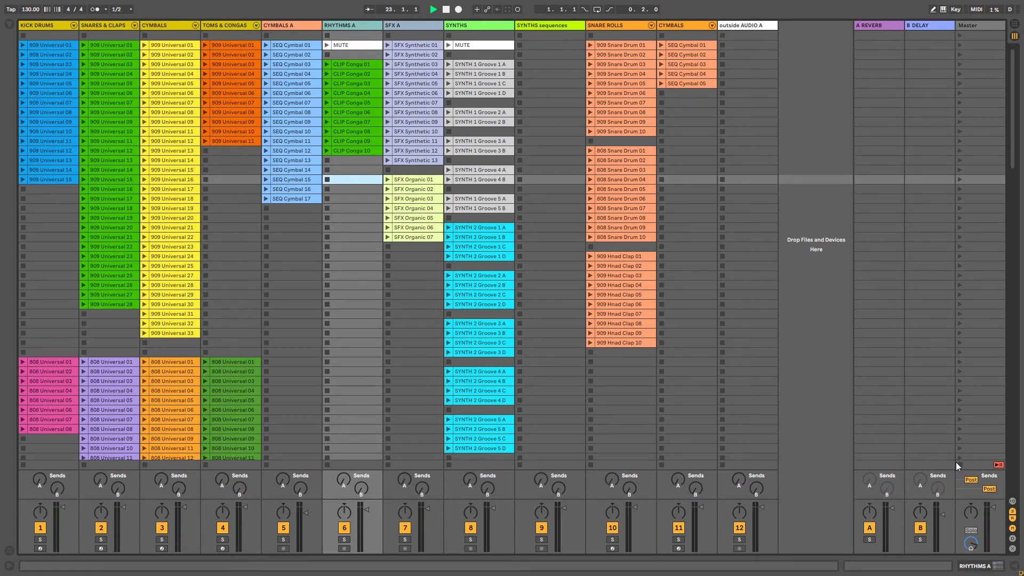
{"action": "key", "text": "space"}
Step: Look through the SYNTHS clips, audition the SYNTH 1 Groove 1 and Groove 3 clips, and stop playback
{"action": "scroll", "coordinate": [1012, 157], "scroll_direction": "down", "scroll_amount": 10}
{"action": "left_click_drag", "start_coordinate": [1022, 157], "coordinate": [1016, 77]}
{"action": "left_click", "coordinate": [449, 73]}
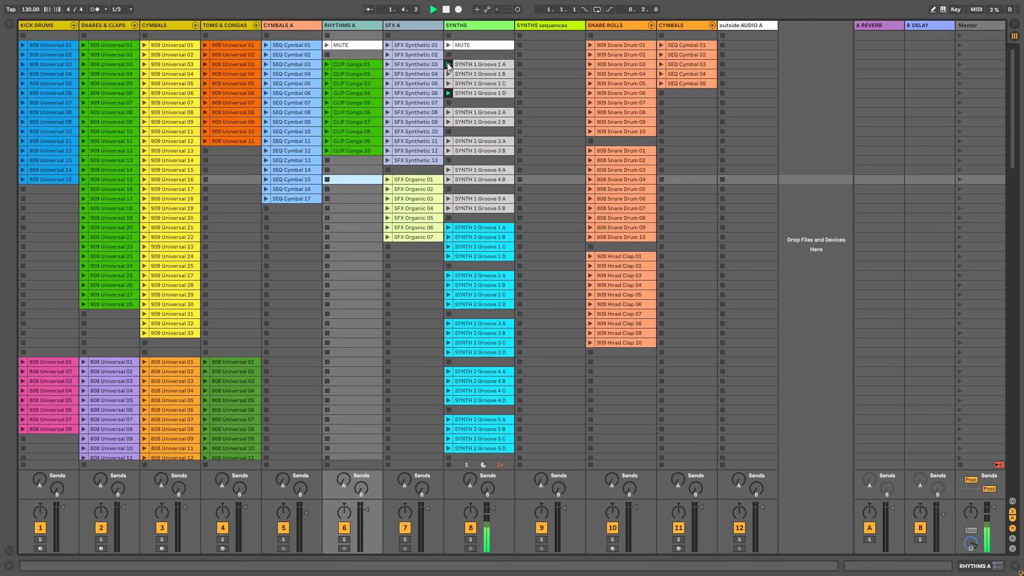
{"action": "left_click", "coordinate": [449, 142]}
{"action": "left_click", "coordinate": [448, 36]}
{"action": "left_click", "coordinate": [446, 10]}
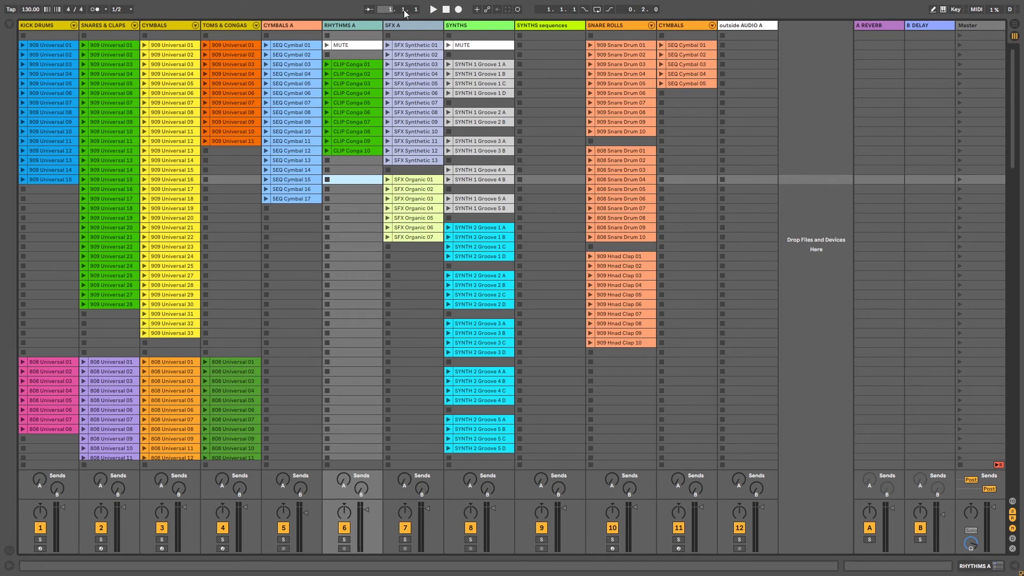
Step: Audition 909 Snare Drum 06, 08 and 10, 808 Snare Drum 08, and 909 Hnad Clap 06 and 10, and stop the SNARE ROLLS clips
{"action": "left_click", "coordinate": [591, 93]}
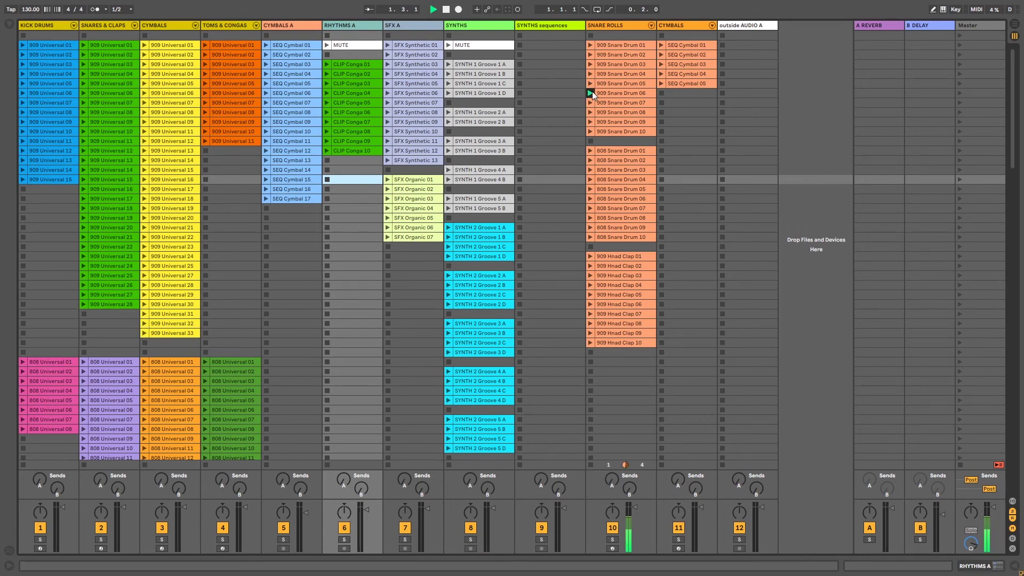
{"action": "left_click", "coordinate": [591, 112]}
{"action": "left_click", "coordinate": [592, 131]}
{"action": "left_click", "coordinate": [591, 219]}
{"action": "left_click", "coordinate": [590, 304]}
{"action": "left_click", "coordinate": [590, 343]}
{"action": "left_click", "coordinate": [590, 353]}
Step: View the devices on the SNARE ROLLS track, stop playback and hide the detail view
{"action": "double_click", "coordinate": [602, 26]}
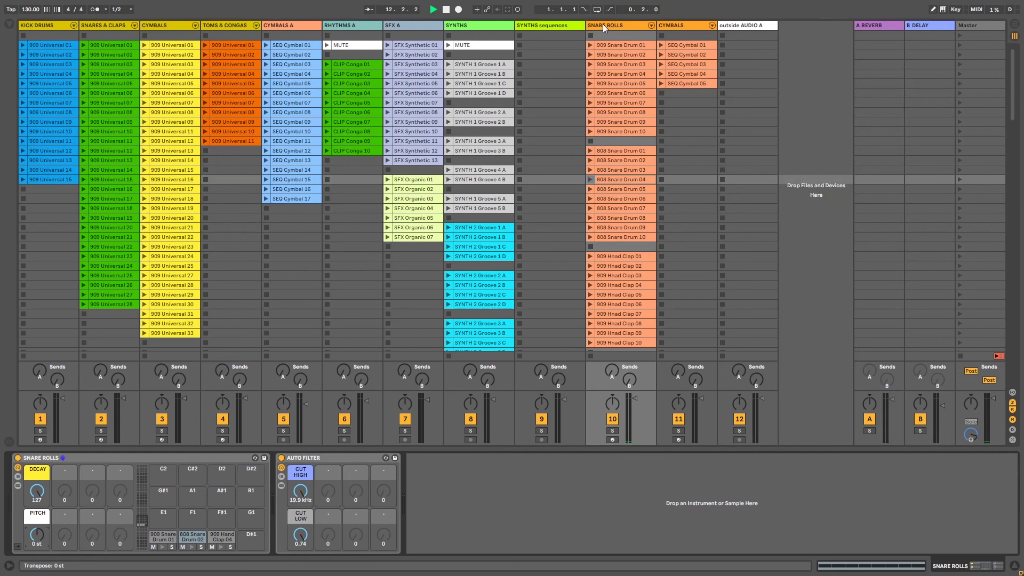
{"action": "key", "text": "space"}
{"action": "key", "text": "ctrl+alt+l"}
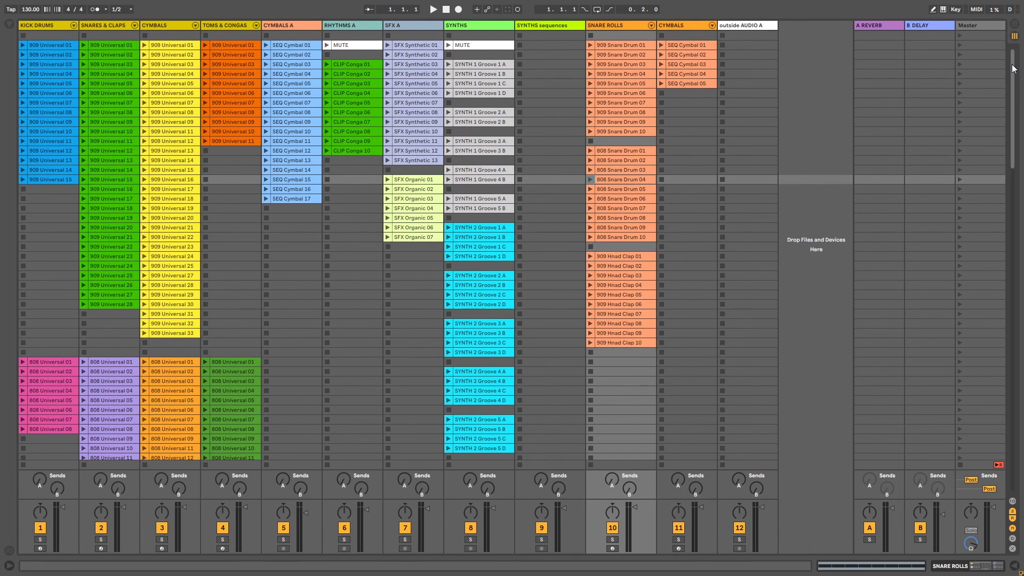
Step: Audition the three yellow Demo Groove scenes one after another, stop all clips, and return to the top of the clip grid
{"action": "left_click_drag", "start_coordinate": [1014, 69], "coordinate": [1014, 391]}
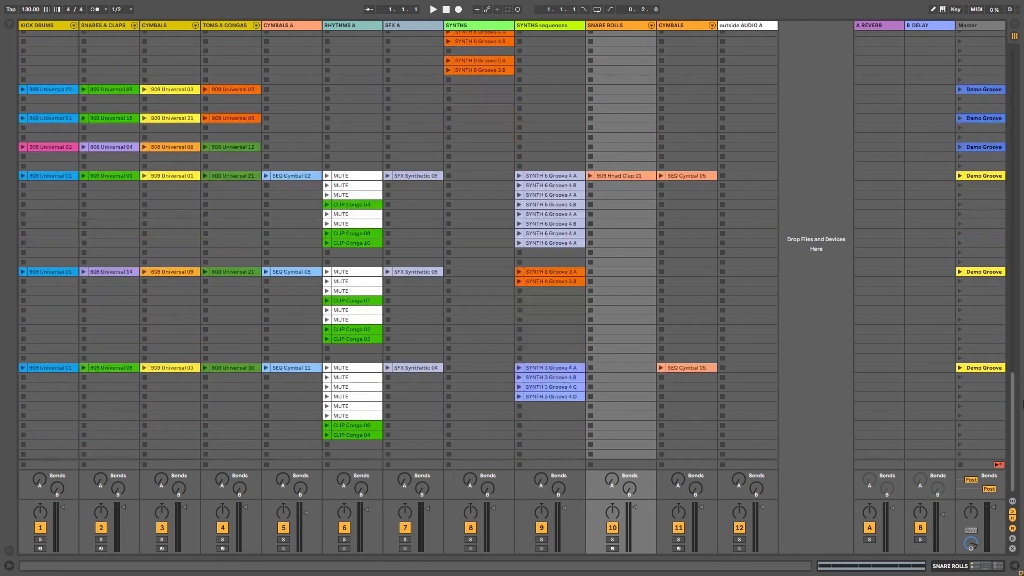
{"action": "left_click", "coordinate": [960, 176]}
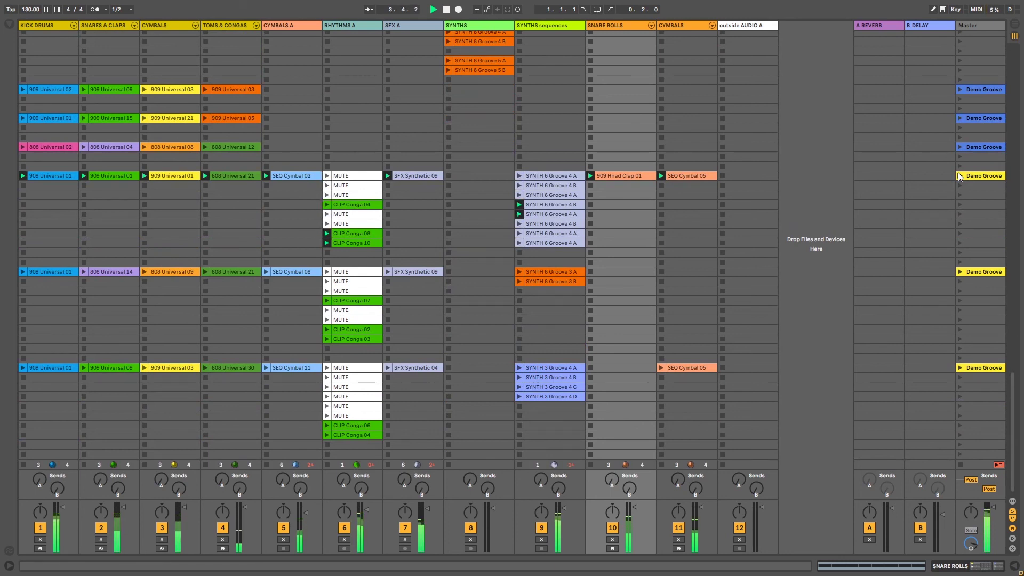
{"action": "left_click", "coordinate": [960, 272]}
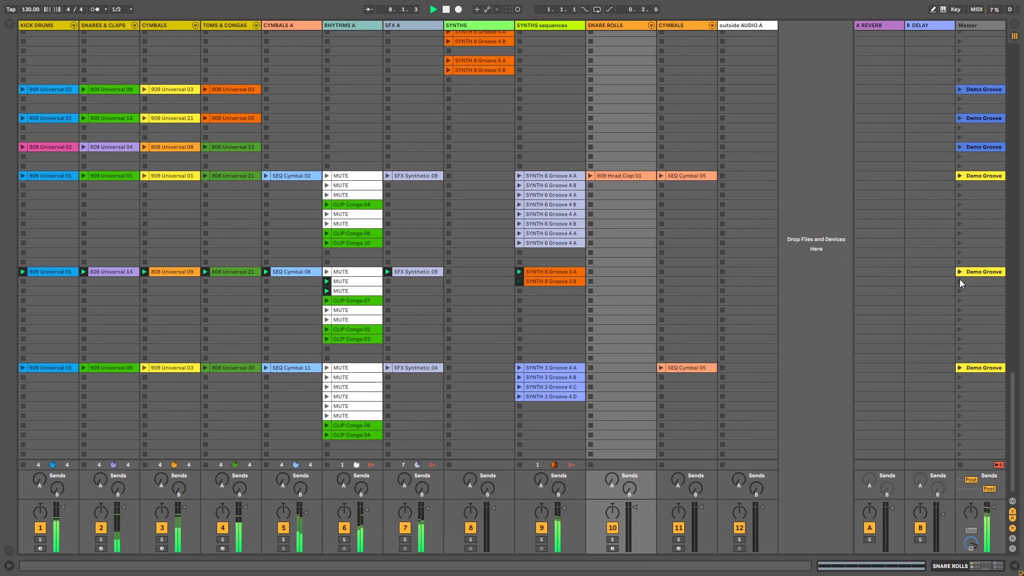
{"action": "left_click", "coordinate": [961, 367]}
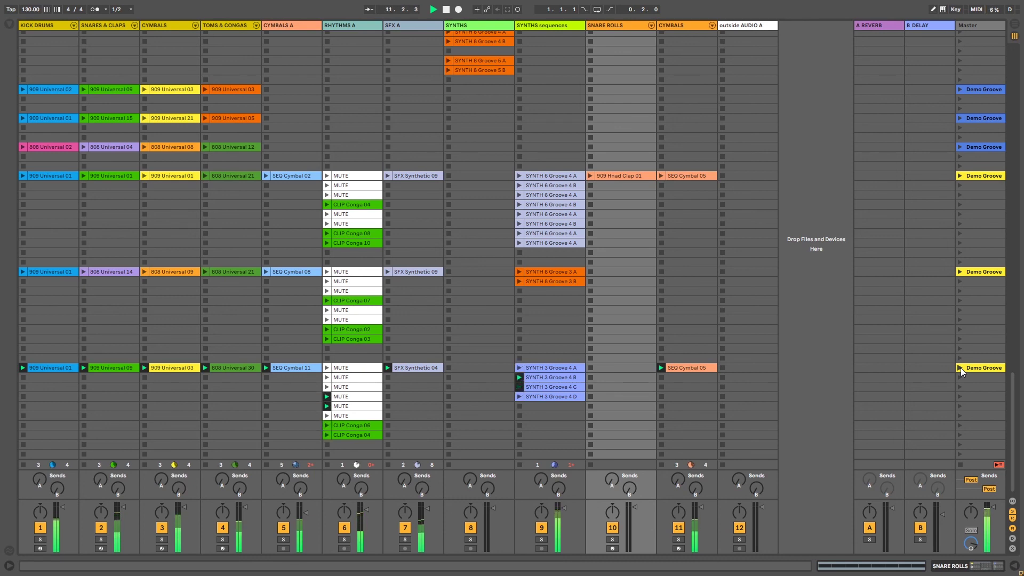
{"action": "left_click", "coordinate": [961, 464]}
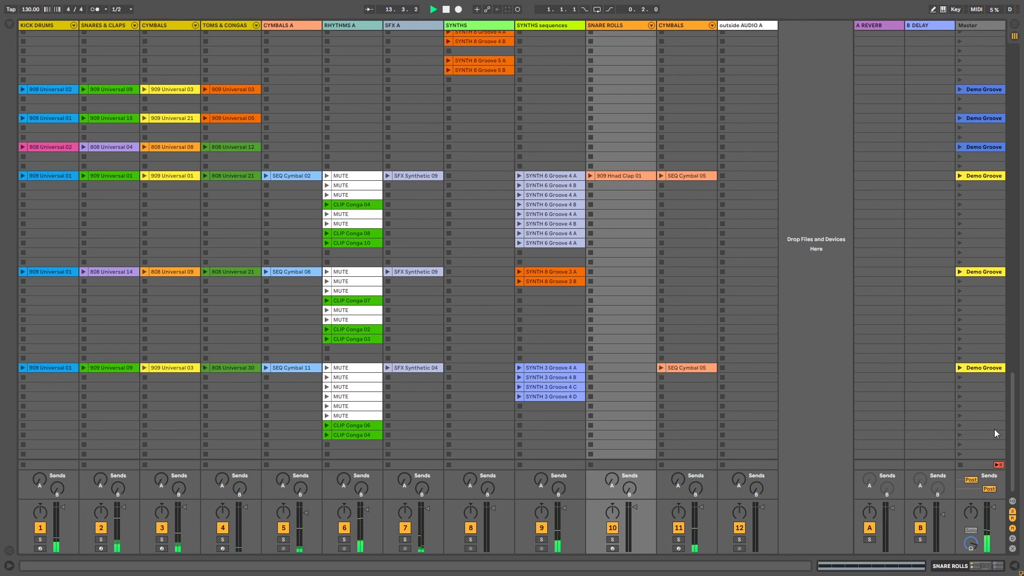
{"action": "left_click_drag", "start_coordinate": [1015, 419], "coordinate": [1015, 94]}
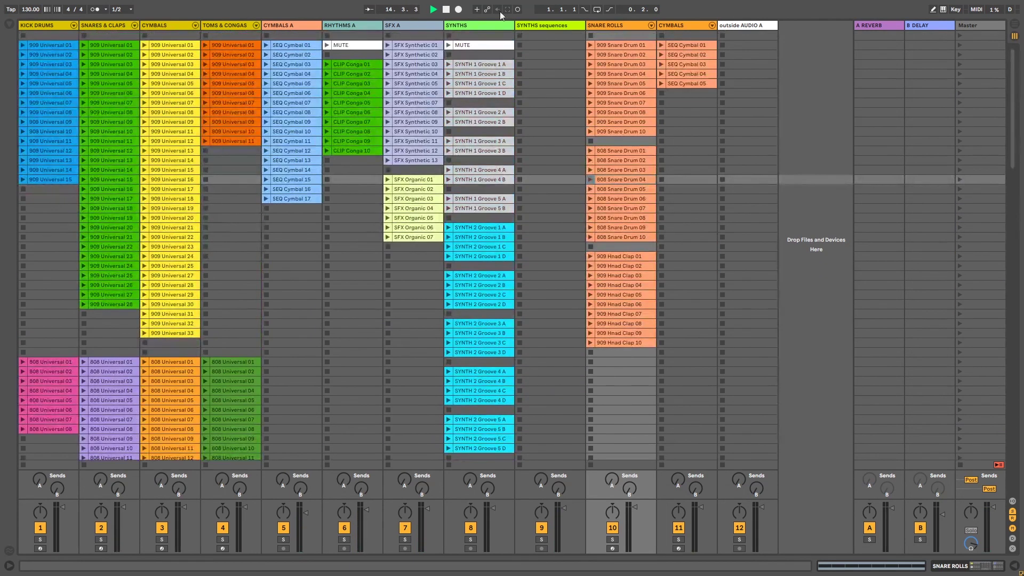